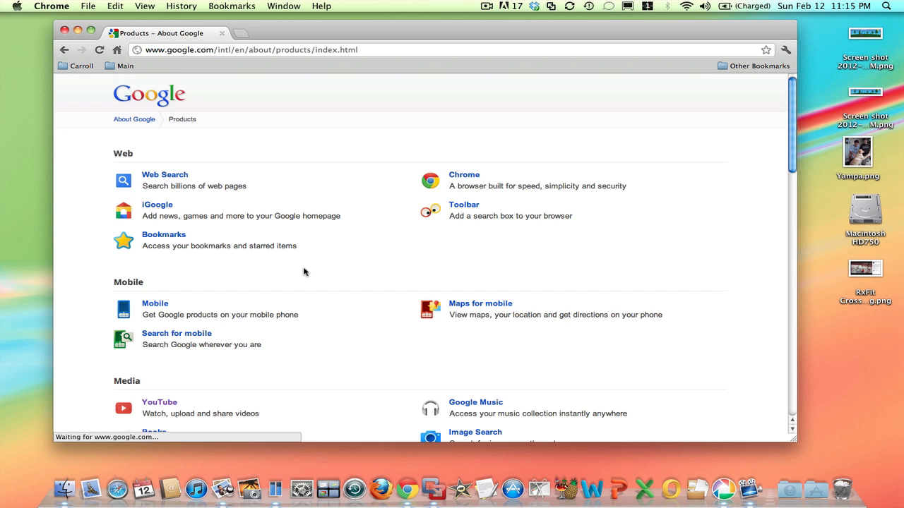
Open the Picasa page from Google's products list and read through the new features of Picasa 3.9
{"action": "scroll", "coordinate": [275, 274], "scroll_direction": "down", "scroll_amount": 5}
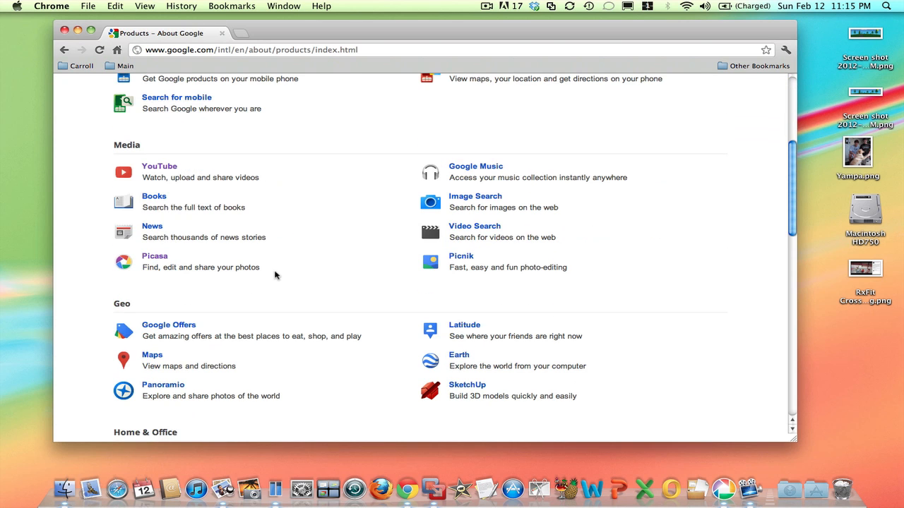
{"action": "left_click", "coordinate": [155, 258]}
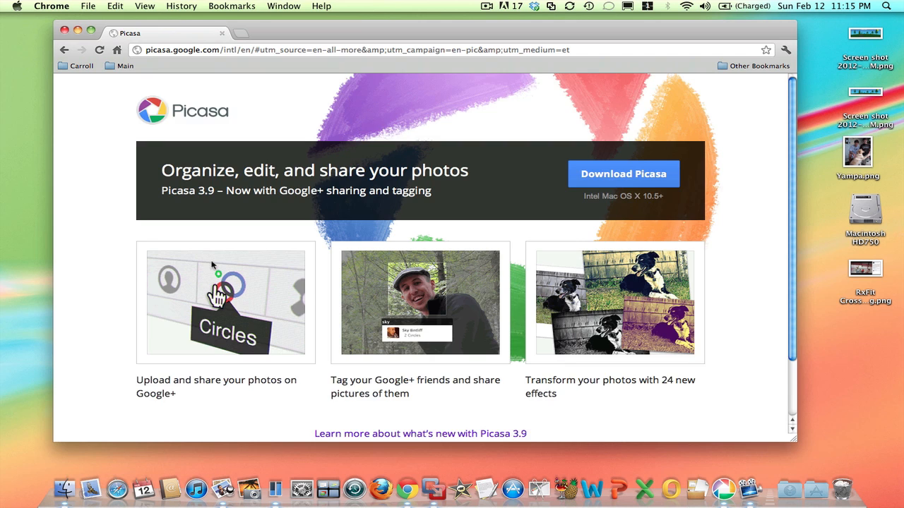
{"action": "scroll", "coordinate": [212, 265], "scroll_direction": "down", "scroll_amount": 2}
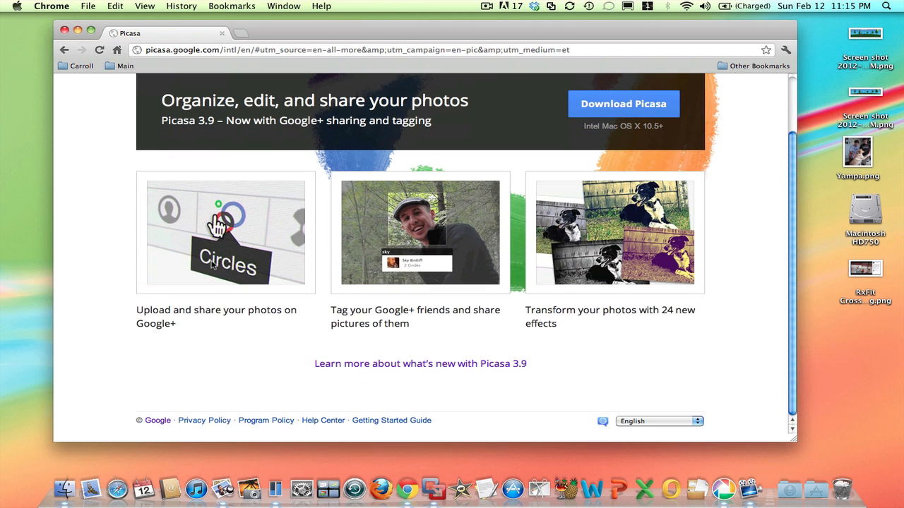
{"action": "left_click", "coordinate": [345, 365]}
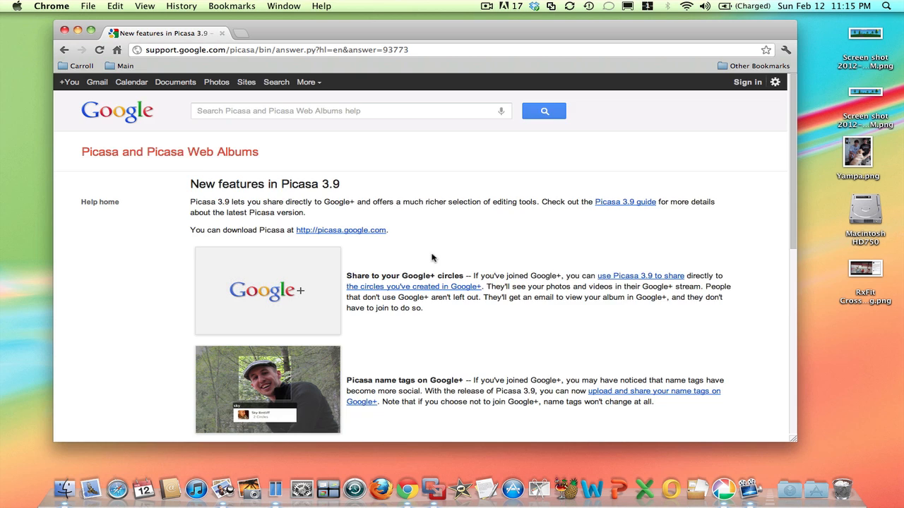
{"action": "scroll", "coordinate": [432, 257], "scroll_direction": "down", "scroll_amount": 6}
{"action": "scroll", "coordinate": [433, 258], "scroll_direction": "down", "scroll_amount": 2}
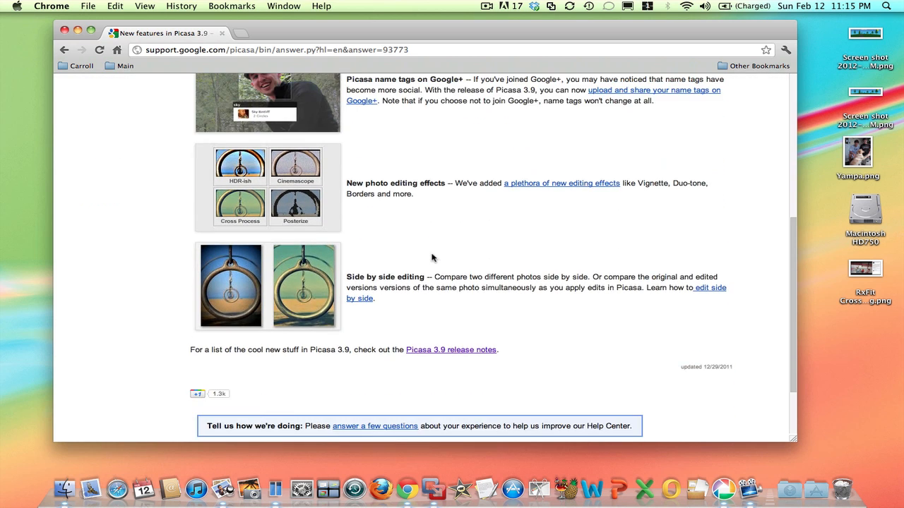
{"action": "scroll", "coordinate": [430, 257], "scroll_direction": "up", "scroll_amount": 10}
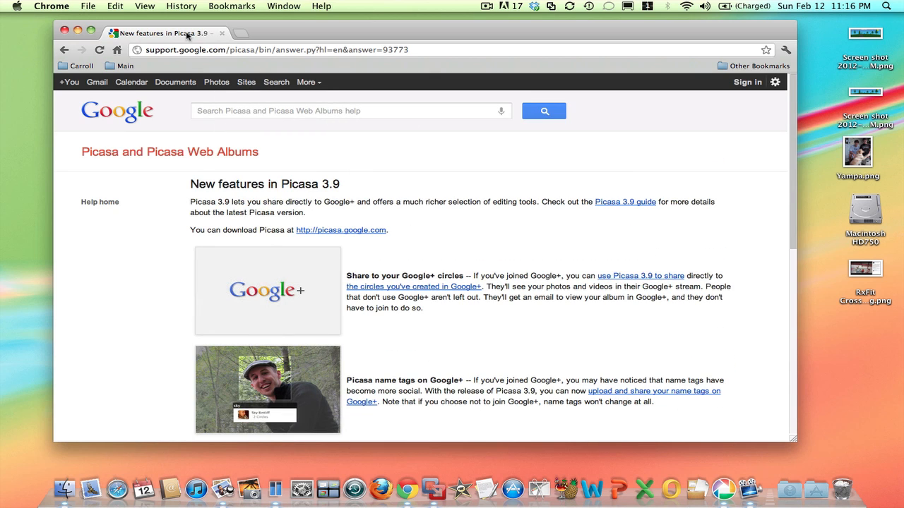
Minimize the browser window and switch to the Picasa desktop application
{"action": "left_click", "coordinate": [77, 32]}
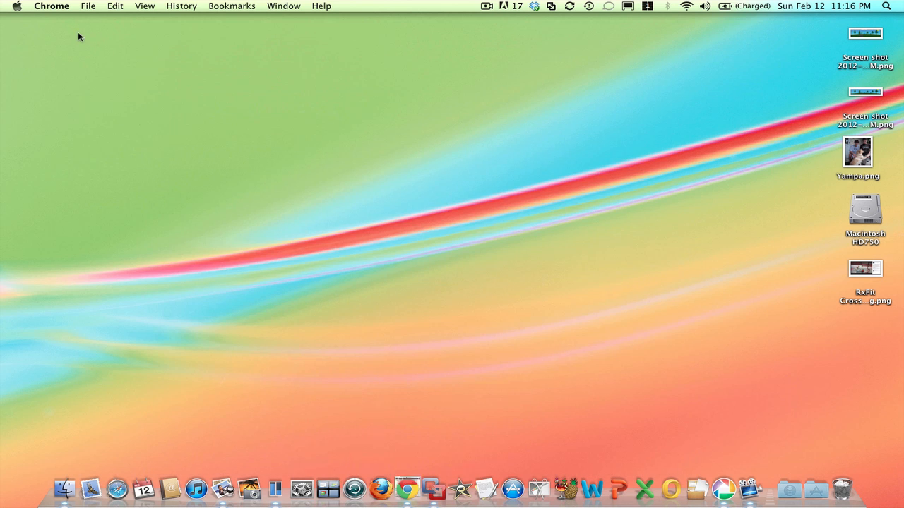
{"action": "left_click", "coordinate": [724, 489]}
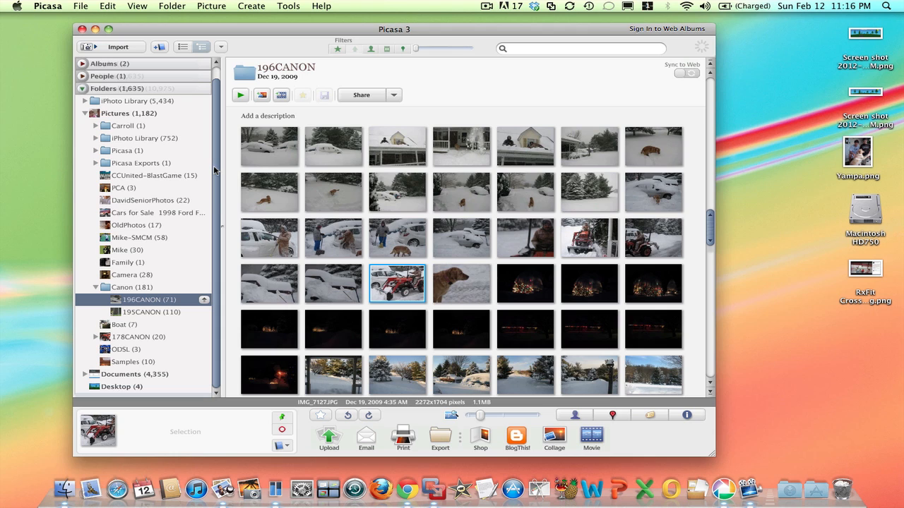
{"action": "left_click", "coordinate": [75, 9]}
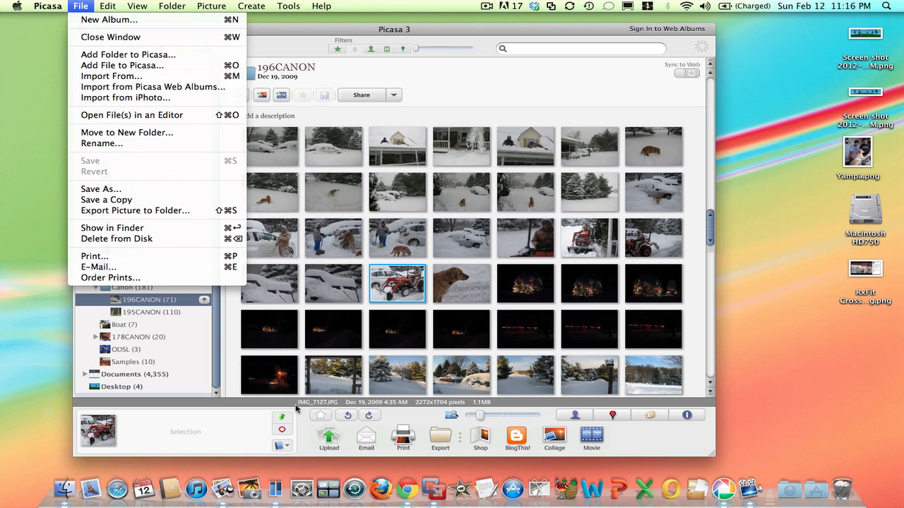
{"action": "left_click", "coordinate": [311, 443]}
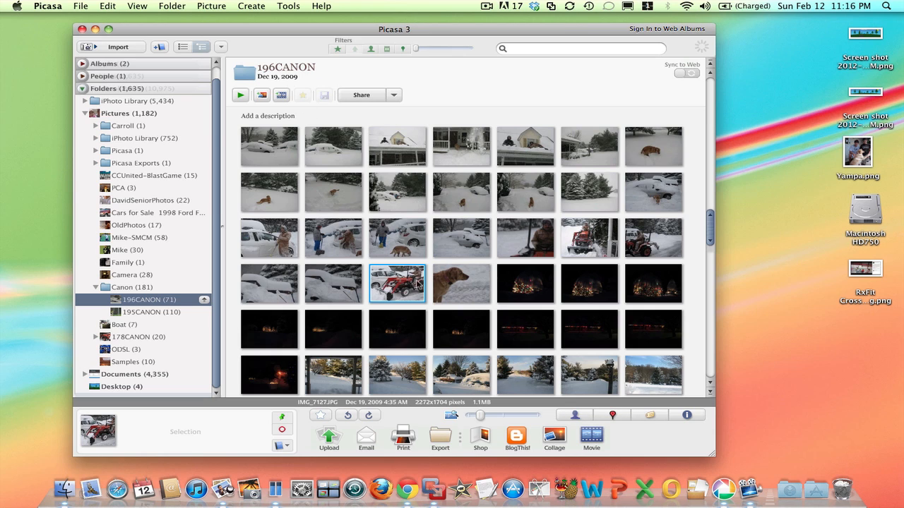
Examine the file properties of the selected red tractor photo in the 196CANON folder, and close them
{"action": "right_click", "coordinate": [404, 286]}
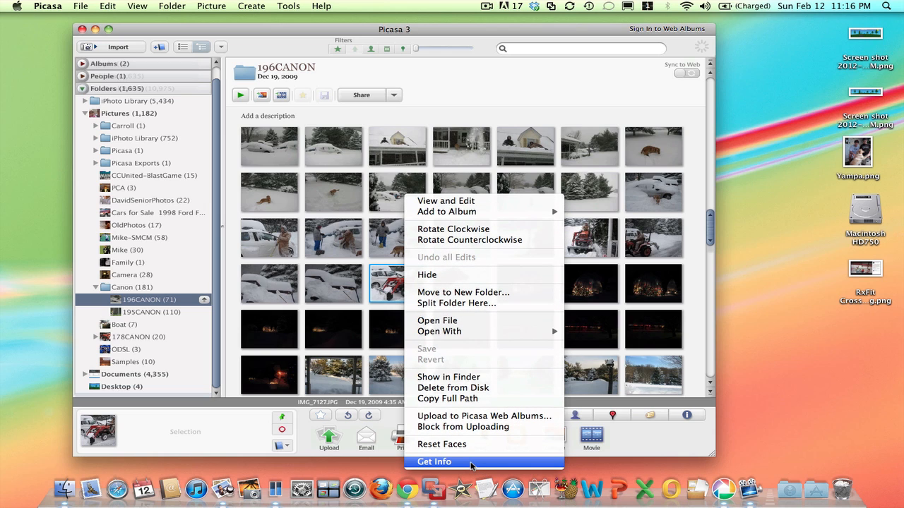
{"action": "left_click", "coordinate": [471, 463]}
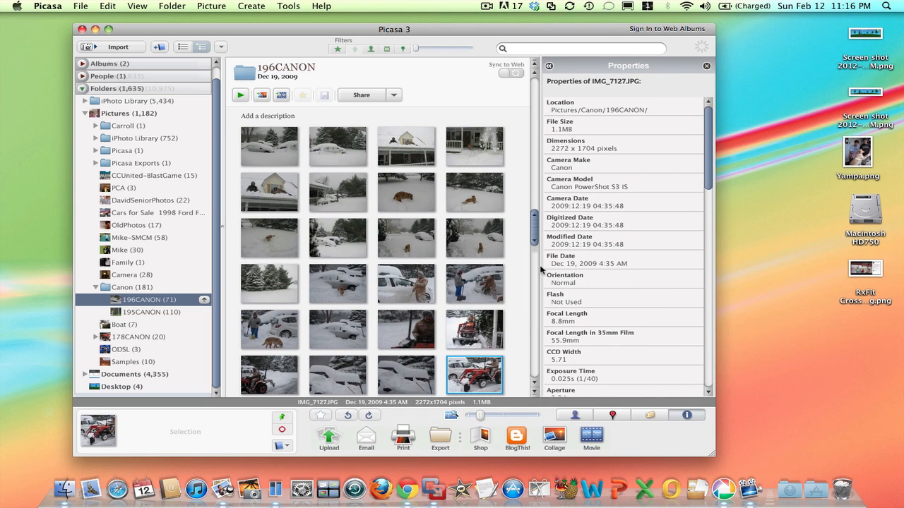
{"action": "left_click_drag", "start_coordinate": [535, 242], "coordinate": [535, 286]}
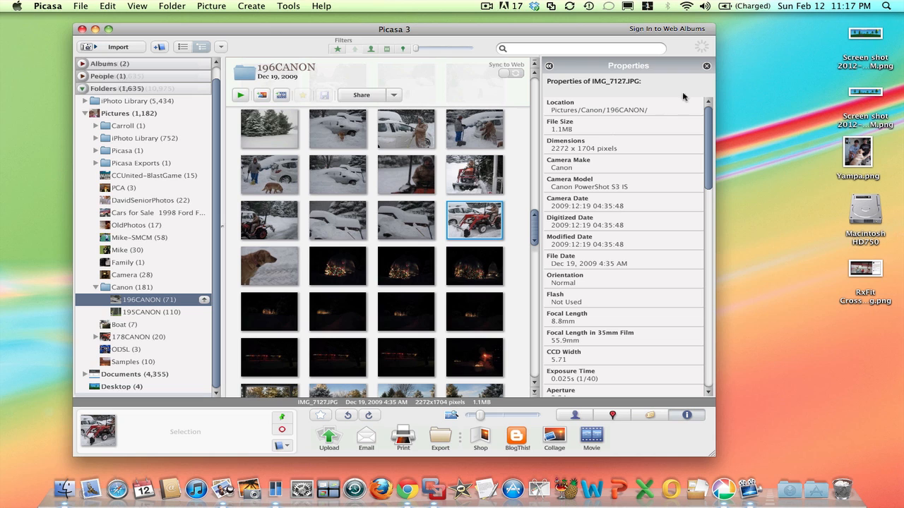
{"action": "left_click", "coordinate": [707, 67]}
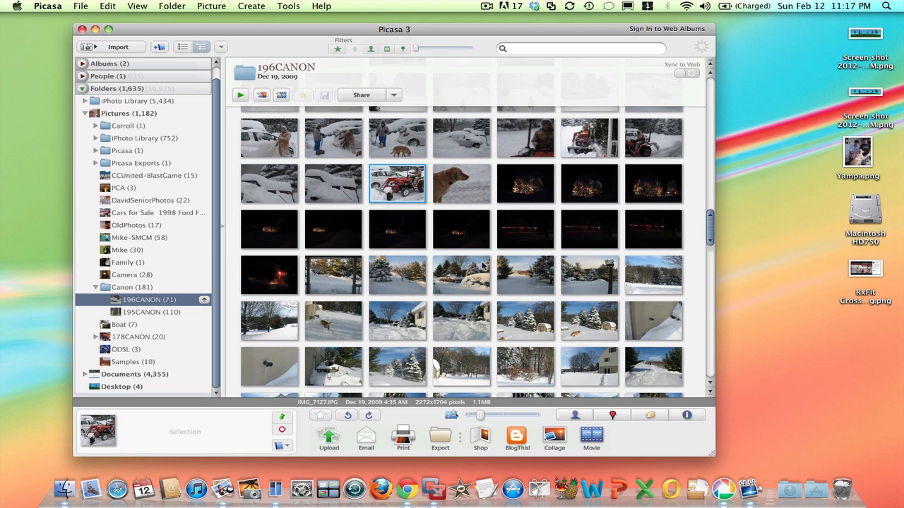
Open the red tractor photo for editing and apply the Auto Color fix
{"action": "double_click", "coordinate": [400, 185]}
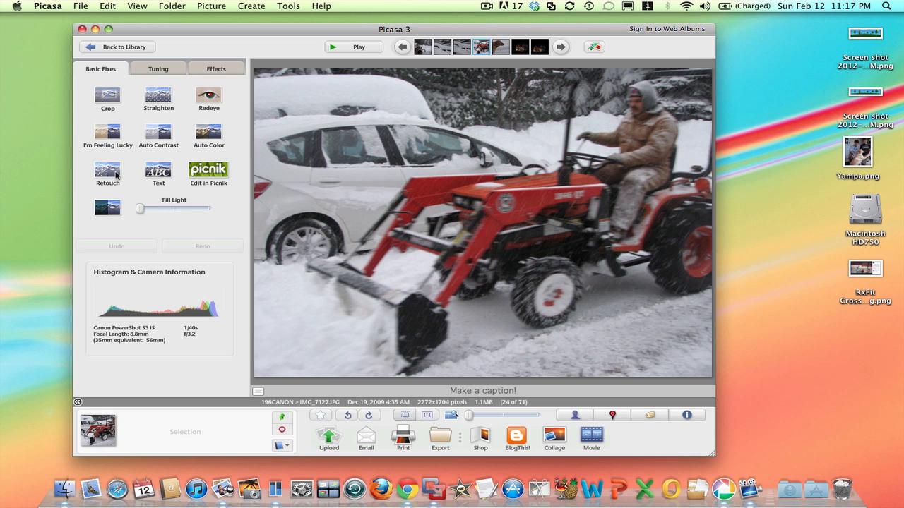
{"action": "mouse_move", "coordinate": [143, 211]}
{"action": "left_mouse_down"}
{"action": "mouse_move", "coordinate": [152, 211]}
{"action": "mouse_move", "coordinate": [141, 211]}
{"action": "left_mouse_up"}
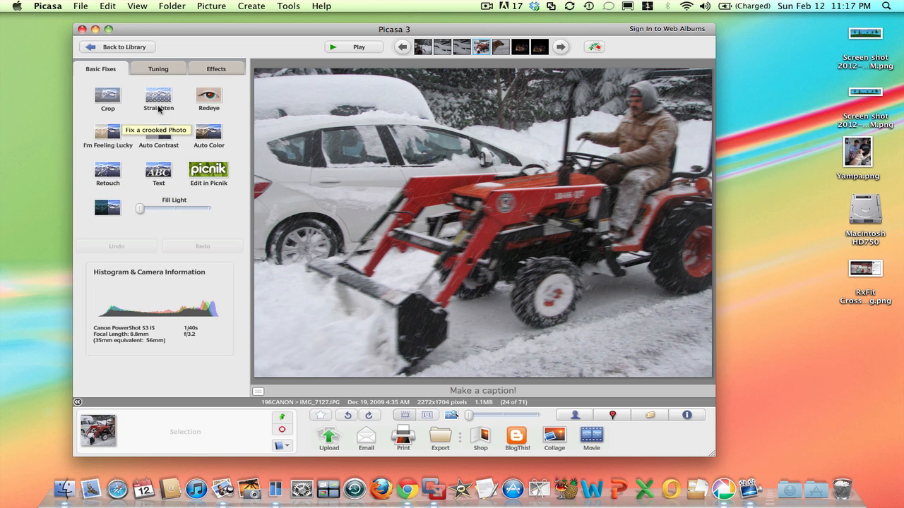
{"action": "left_click", "coordinate": [212, 143]}
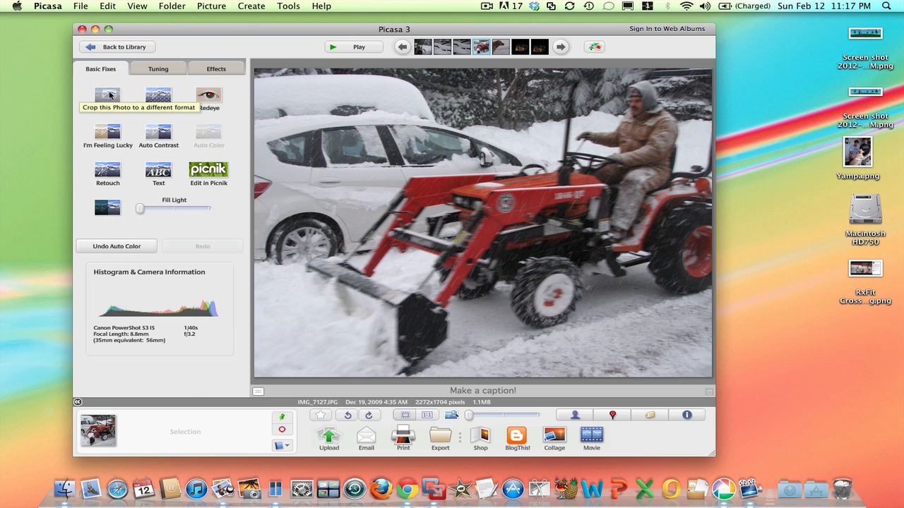
Crop the tractor photo with manual dimensions to about 2047 x 1635, trimming mostly the side behind the white car
{"action": "left_click", "coordinate": [109, 95]}
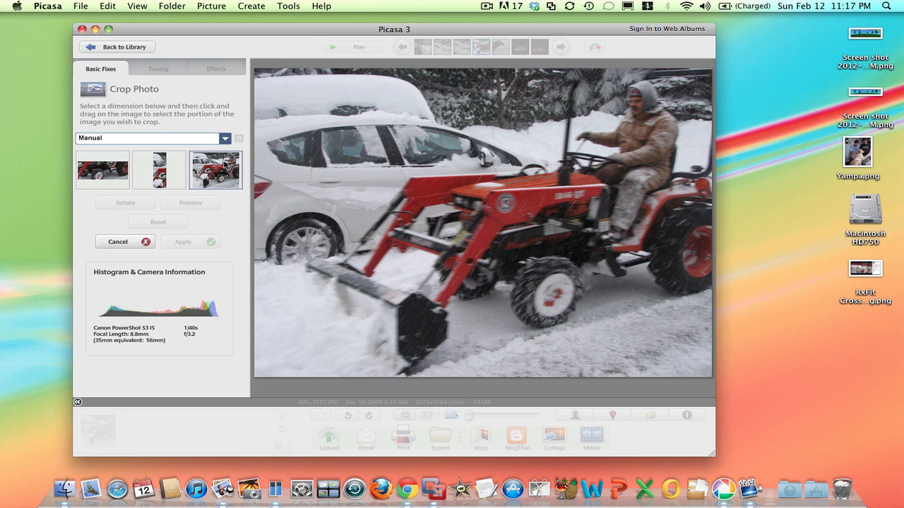
{"action": "left_click", "coordinate": [224, 139]}
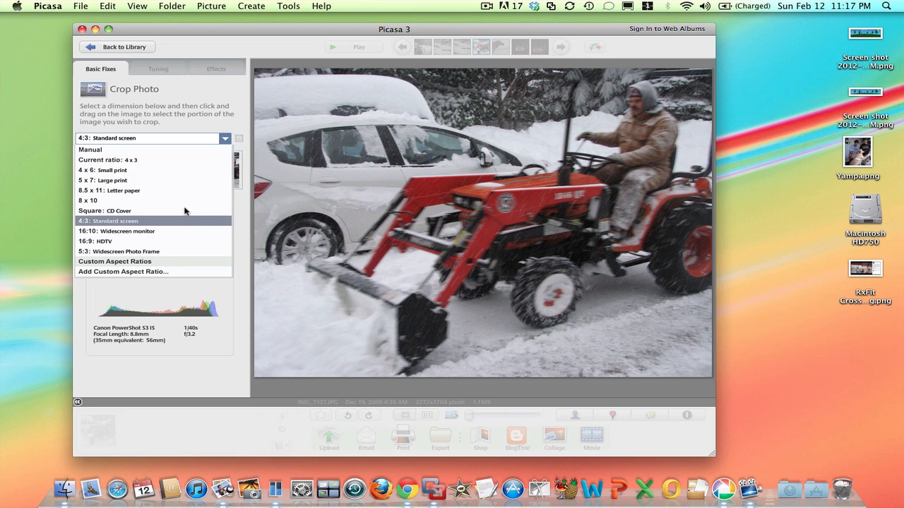
{"action": "left_click", "coordinate": [194, 149]}
{"action": "left_click", "coordinate": [216, 169]}
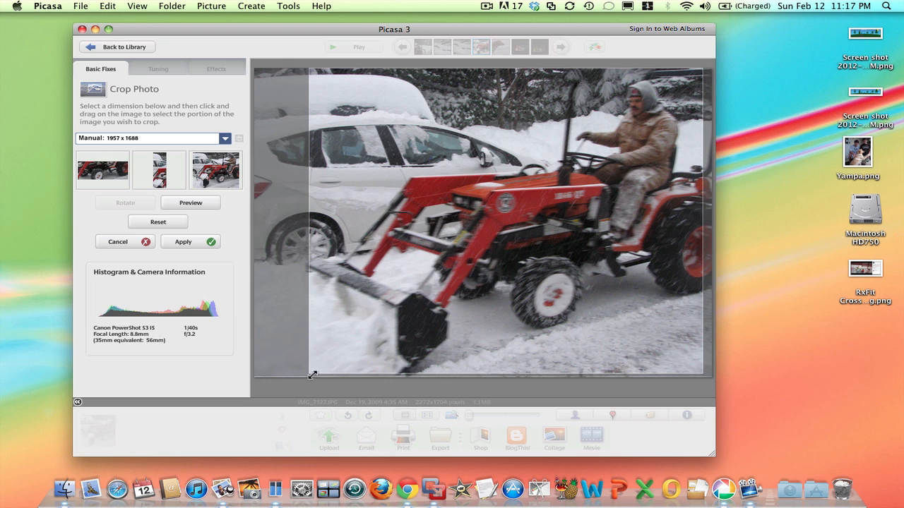
{"action": "left_click_drag", "start_coordinate": [312, 378], "coordinate": [291, 364]}
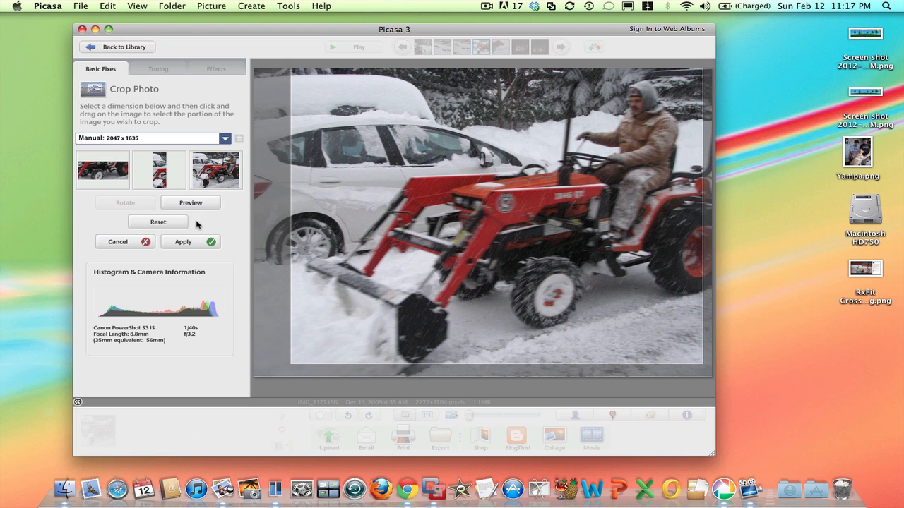
{"action": "left_click", "coordinate": [189, 243]}
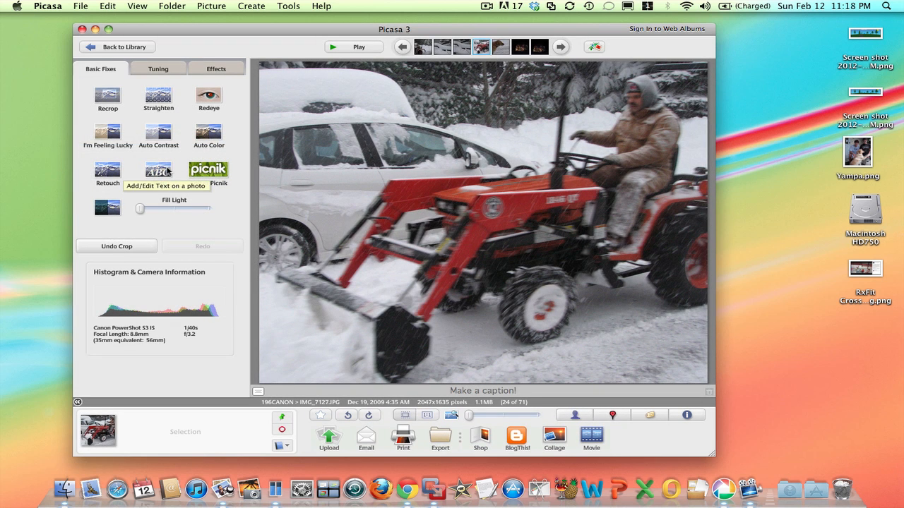
Export the cropped photo to a folder named Tractor, resized to 320 pixels with Normal image quality
{"action": "left_click", "coordinate": [82, 7]}
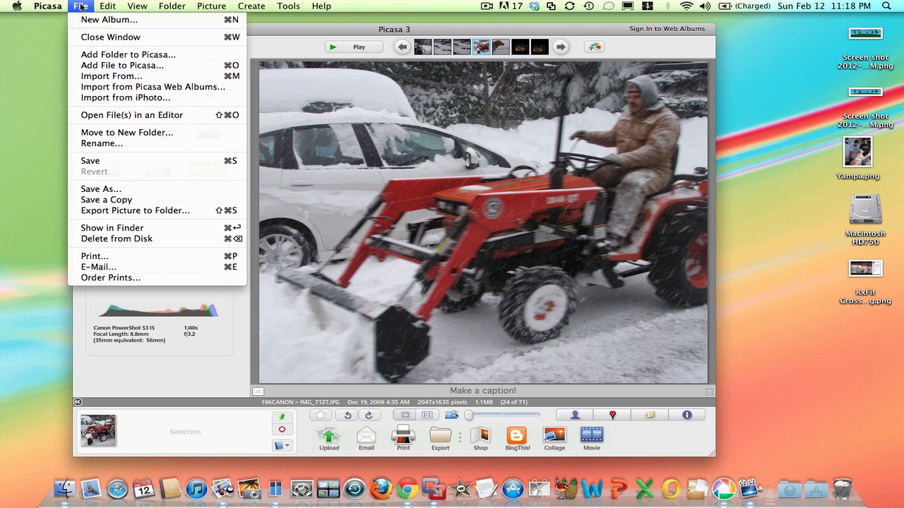
{"action": "left_click", "coordinate": [110, 211]}
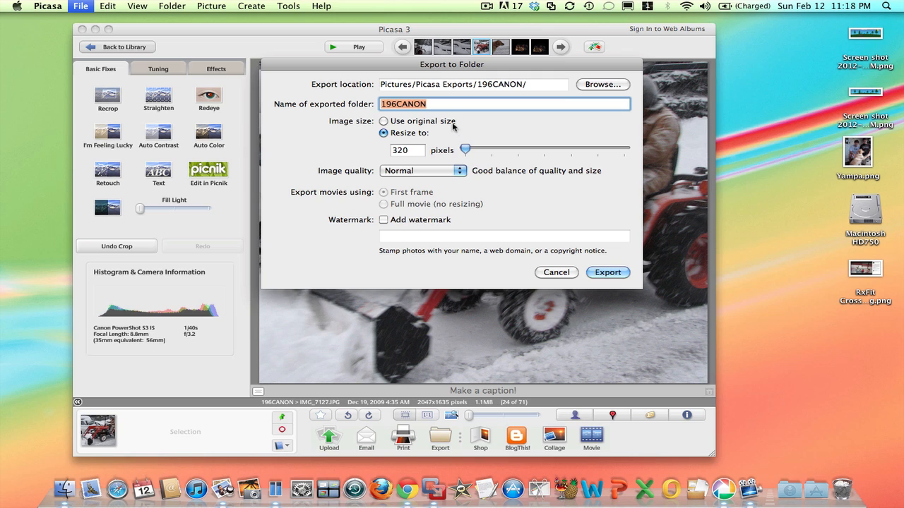
{"action": "left_click", "coordinate": [439, 104]}
{"action": "double_click", "coordinate": [410, 104]}
{"action": "type", "text": "Tractor"}
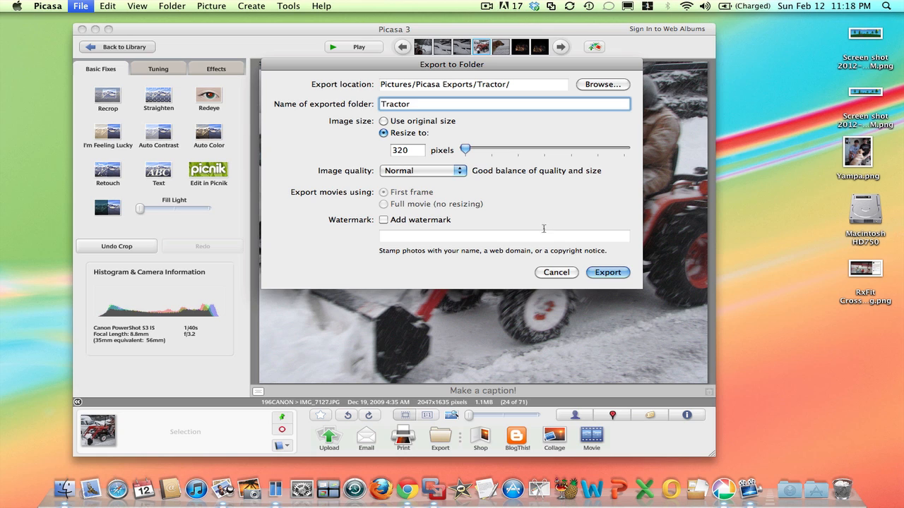
{"action": "left_click", "coordinate": [460, 170]}
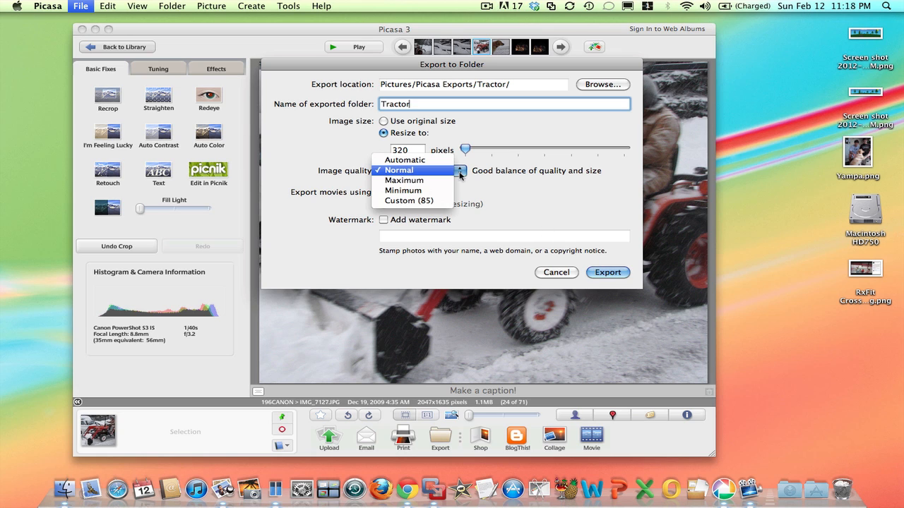
{"action": "left_click", "coordinate": [471, 186]}
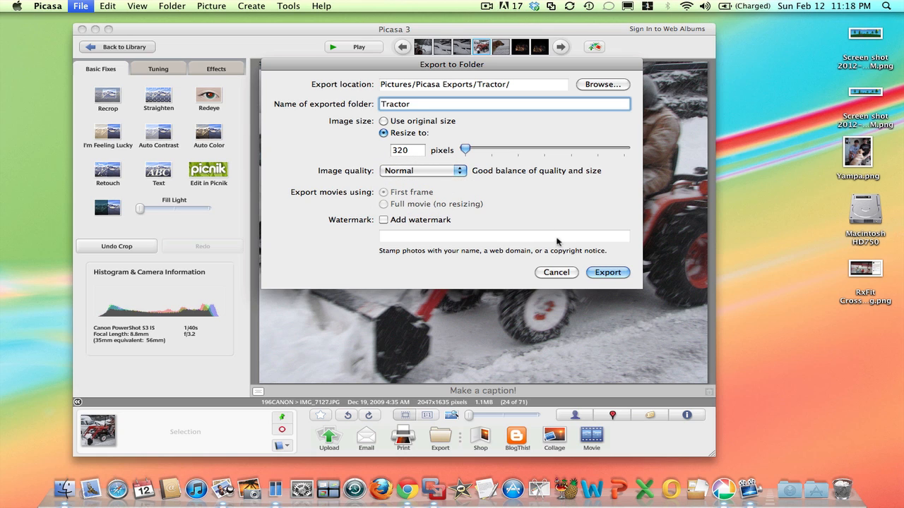
{"action": "left_click", "coordinate": [608, 272]}
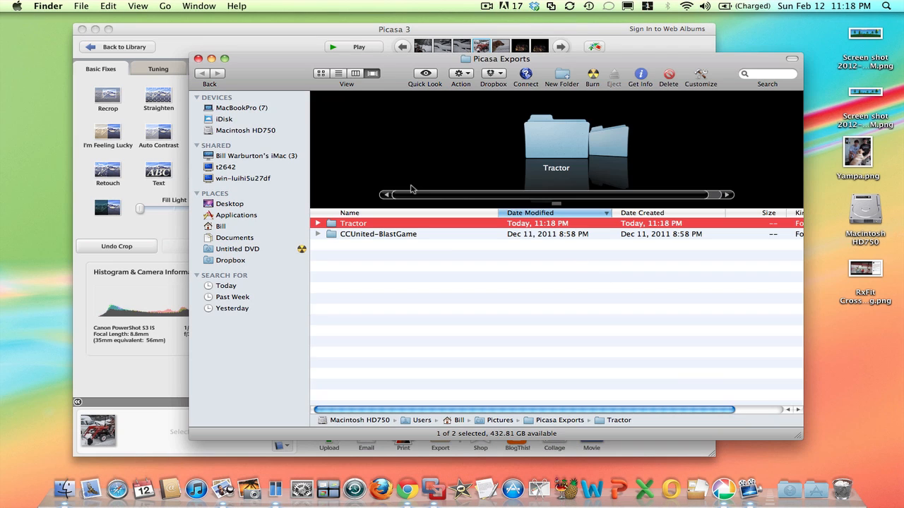
Expand the exported Tractor folder and open IMG_7127.JPG in Preview to check the exported picture
{"action": "left_click", "coordinate": [318, 224]}
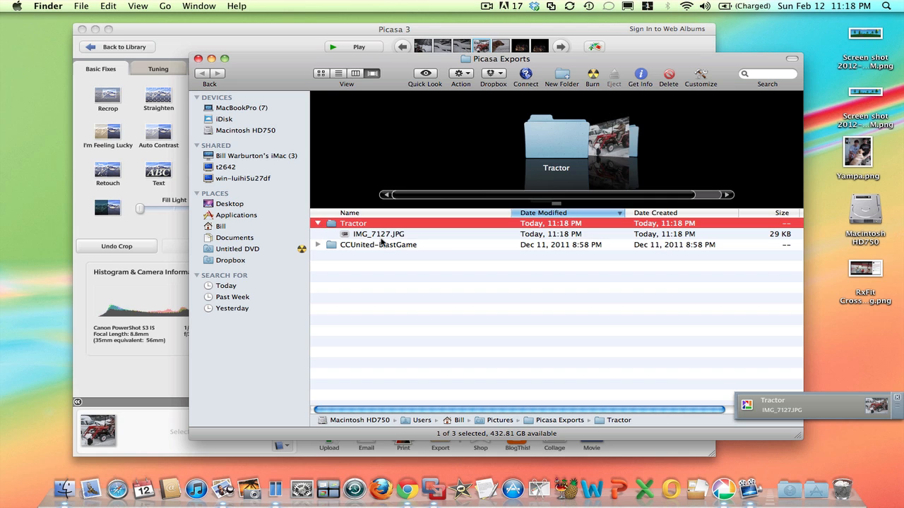
{"action": "left_click", "coordinate": [682, 235]}
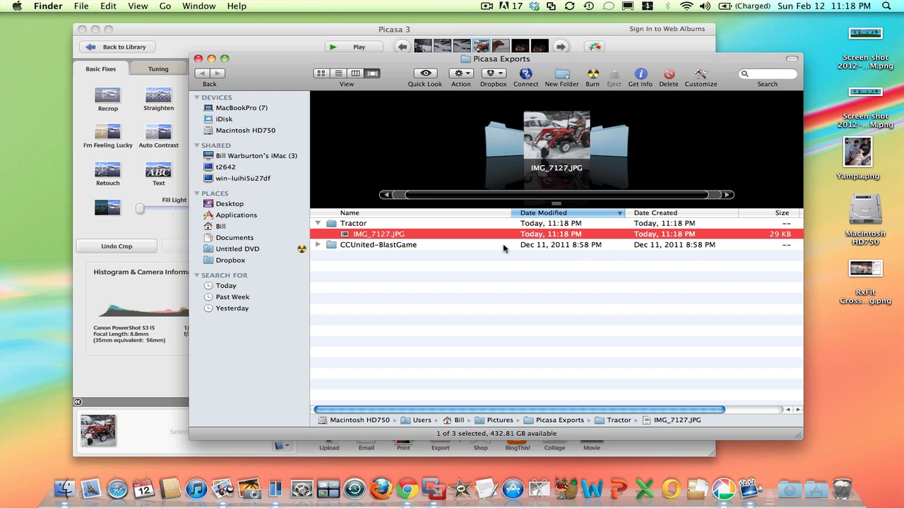
{"action": "left_click", "coordinate": [390, 236]}
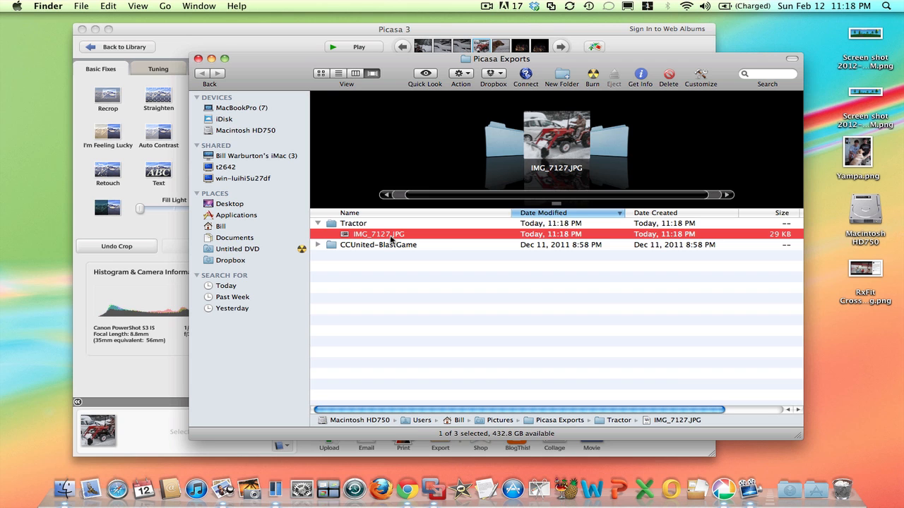
{"action": "double_click", "coordinate": [344, 236]}
{"action": "left_click_drag", "start_coordinate": [181, 43], "coordinate": [232, 106]}
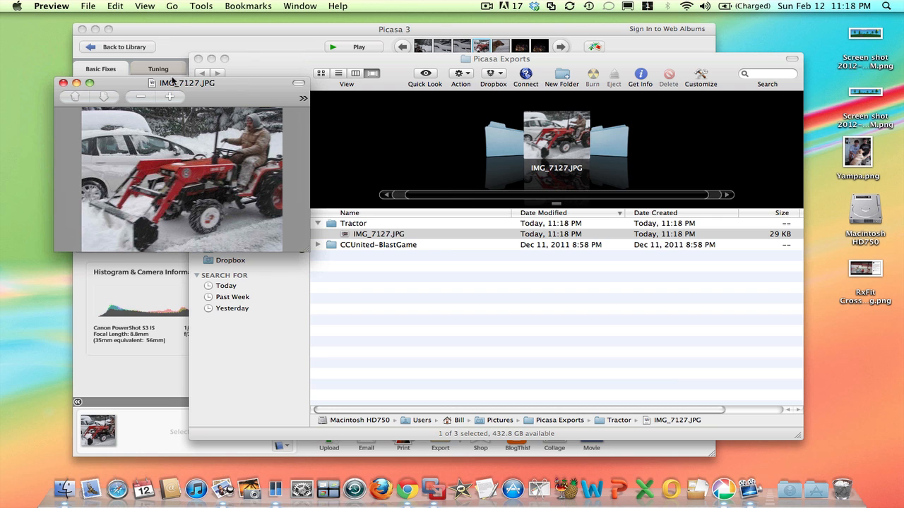
Minimize the Picasa Exports folder window and clear the picture preview away from the photo editor
{"action": "left_click", "coordinate": [211, 61]}
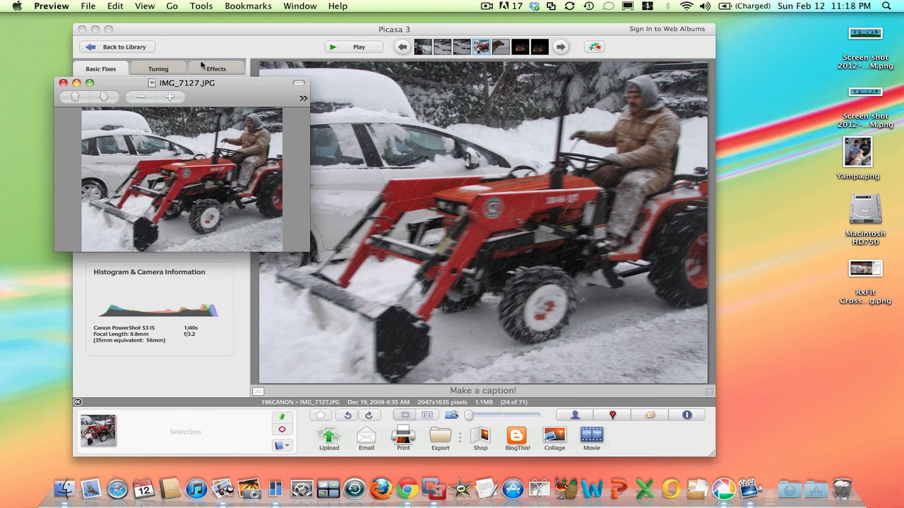
{"action": "left_click_drag", "start_coordinate": [214, 93], "coordinate": [190, 78]}
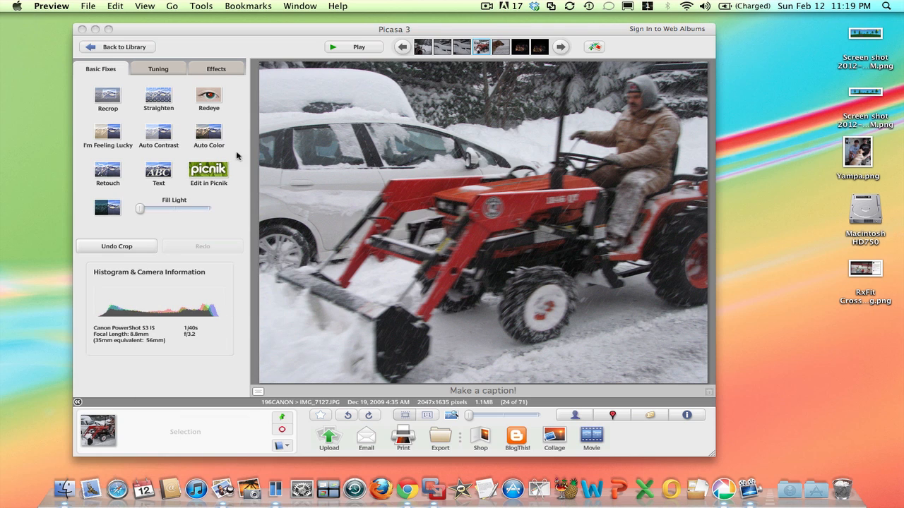
{"action": "left_click", "coordinate": [119, 9]}
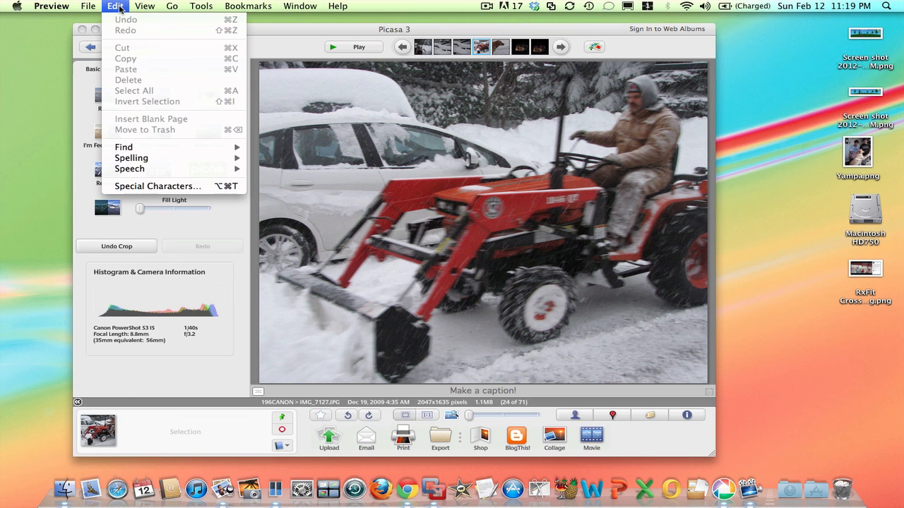
Bring the photo editor back into focus and undo the crop on the tractor photo
{"action": "left_click", "coordinate": [230, 255]}
{"action": "left_click", "coordinate": [108, 7]}
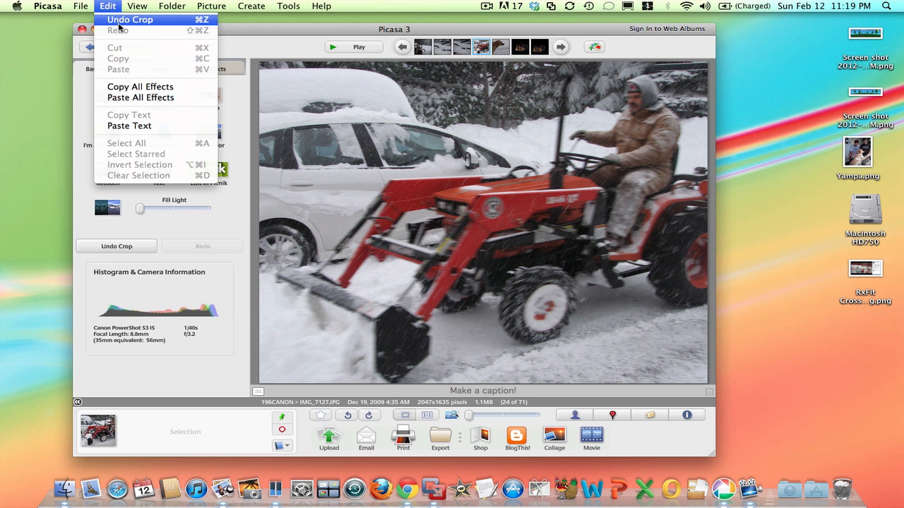
{"action": "left_click", "coordinate": [112, 19]}
{"action": "left_click", "coordinate": [108, 6]}
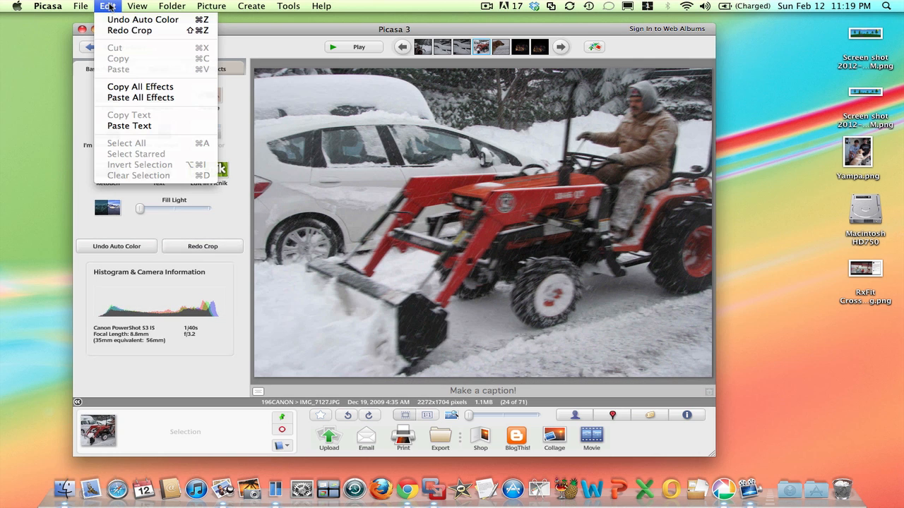
{"action": "left_click", "coordinate": [243, 219]}
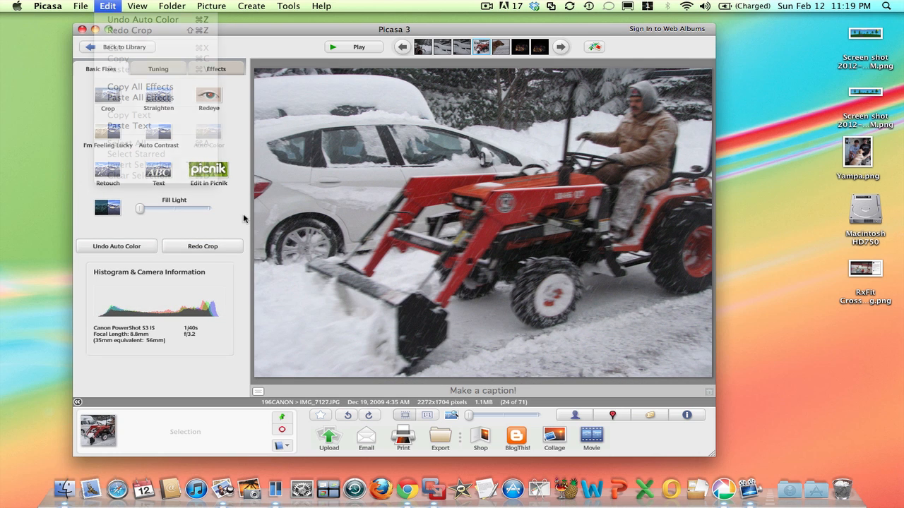
Display the tractor photo at actual size and pan to the front loader to inspect its detail
{"action": "left_click", "coordinate": [428, 416]}
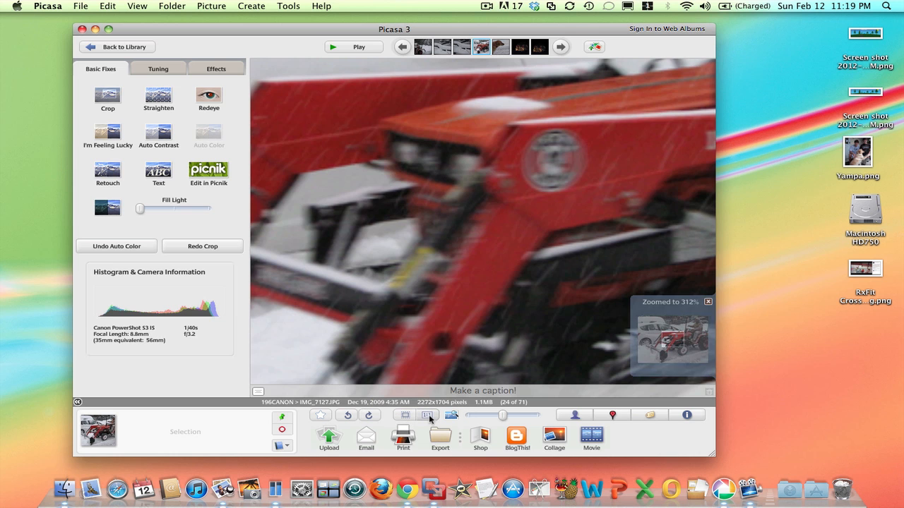
{"action": "mouse_move", "coordinate": [681, 347]}
{"action": "left_mouse_down"}
{"action": "mouse_move", "coordinate": [661, 332]}
{"action": "mouse_move", "coordinate": [699, 332]}
{"action": "mouse_move", "coordinate": [678, 346]}
{"action": "mouse_move", "coordinate": [661, 347]}
{"action": "mouse_move", "coordinate": [665, 342]}
{"action": "left_mouse_up"}
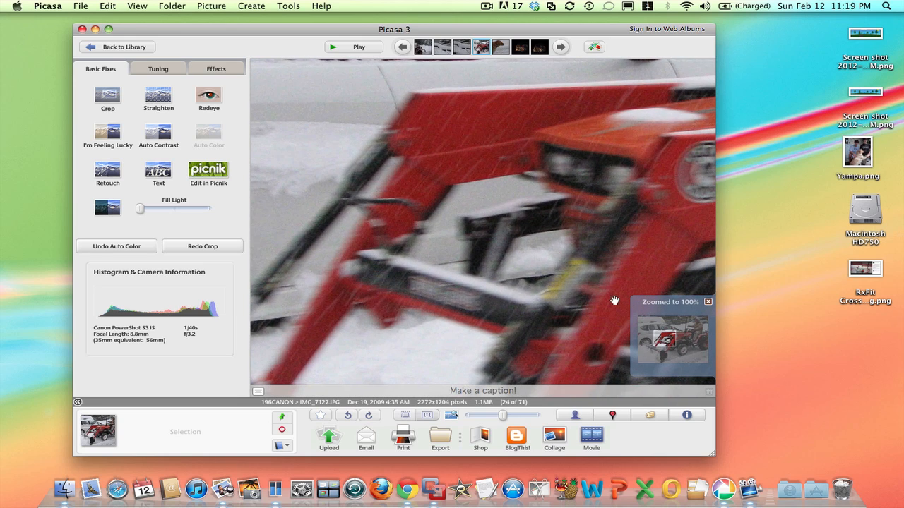
Return to the library and show the file information for the tractor photo in the 196CANON folder
{"action": "left_click", "coordinate": [137, 48]}
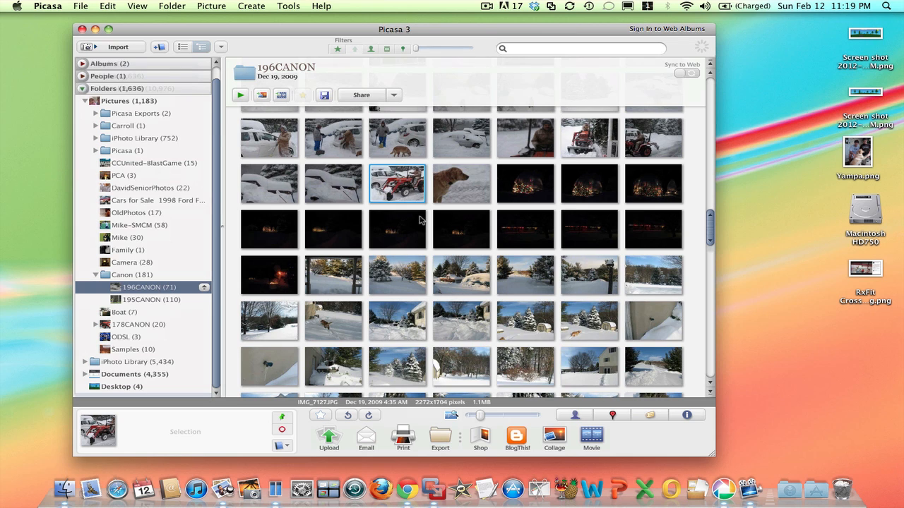
{"action": "right_click", "coordinate": [407, 181]}
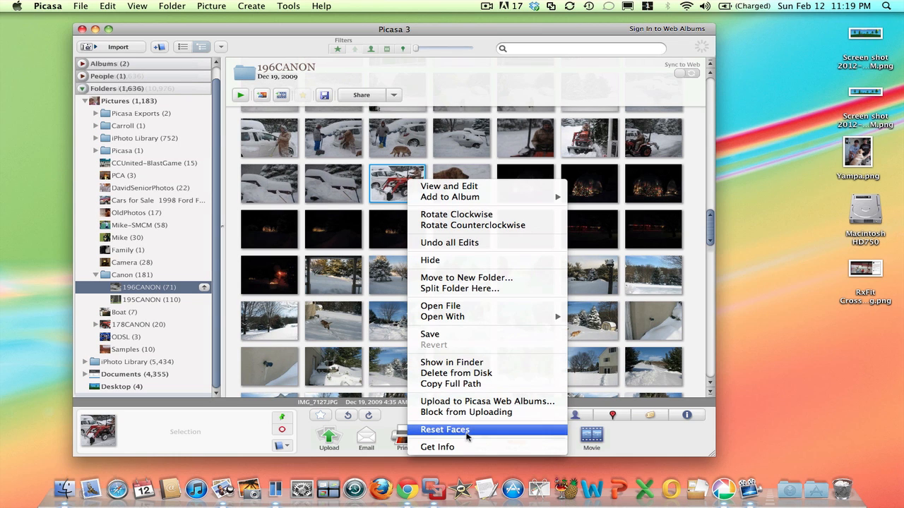
{"action": "left_click", "coordinate": [434, 448]}
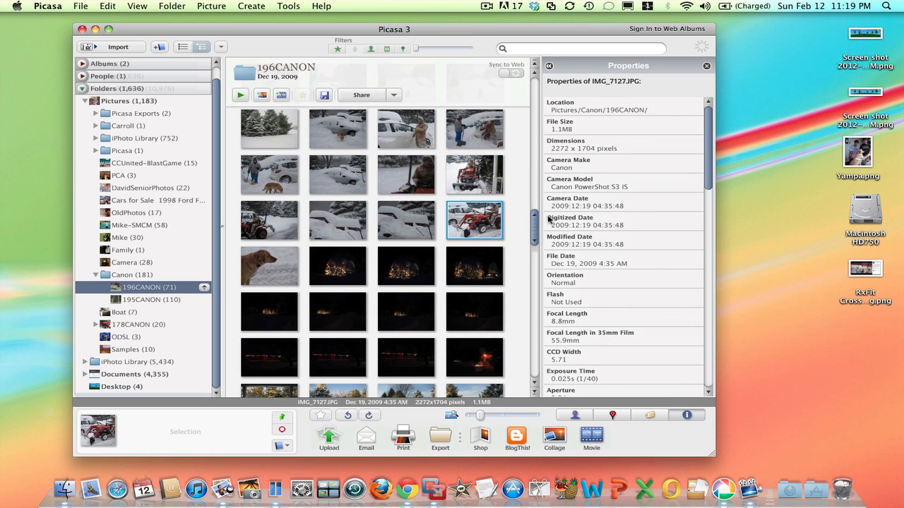